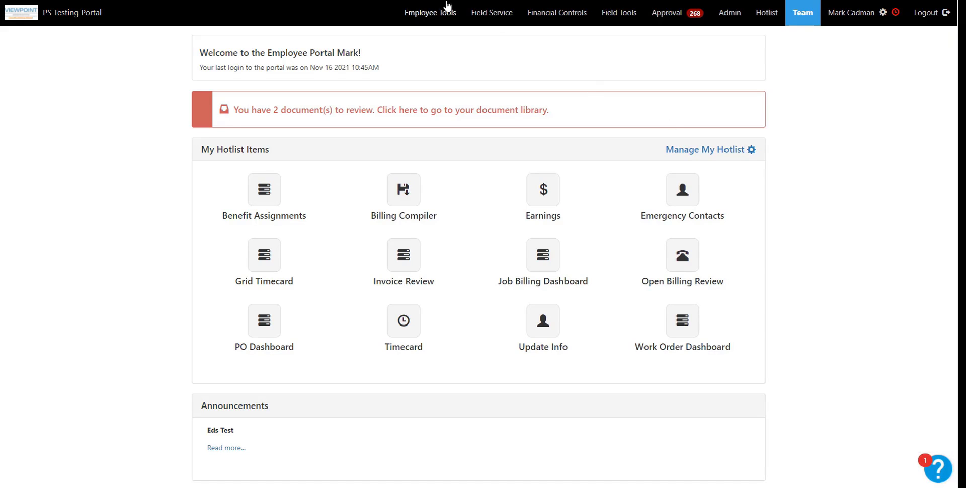
Step: Open the Performance Review Dashboard and browse the Template filter, leaving it on All
left_click(423, 15)
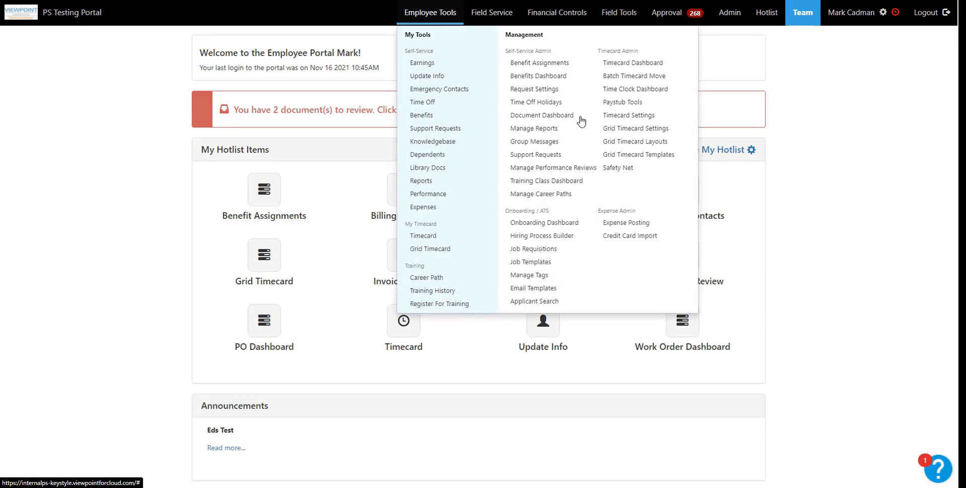
left_click(554, 168)
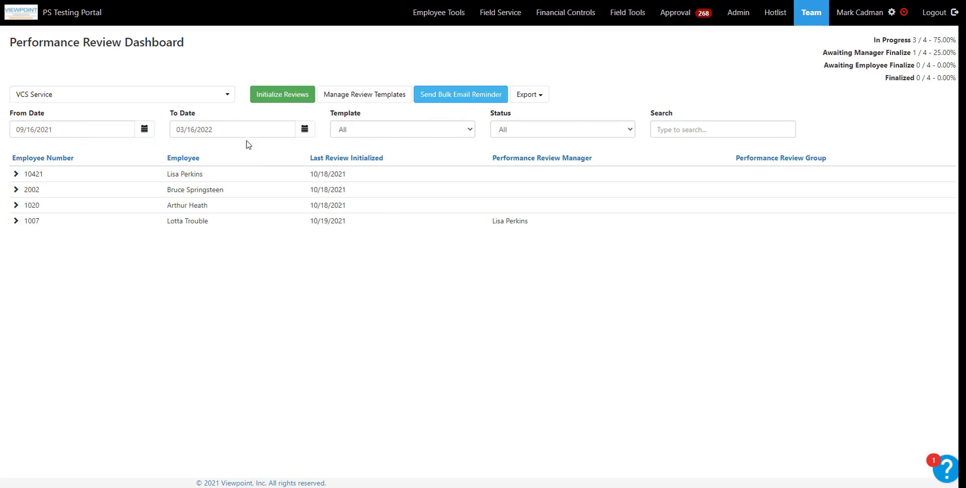
left_click(410, 134)
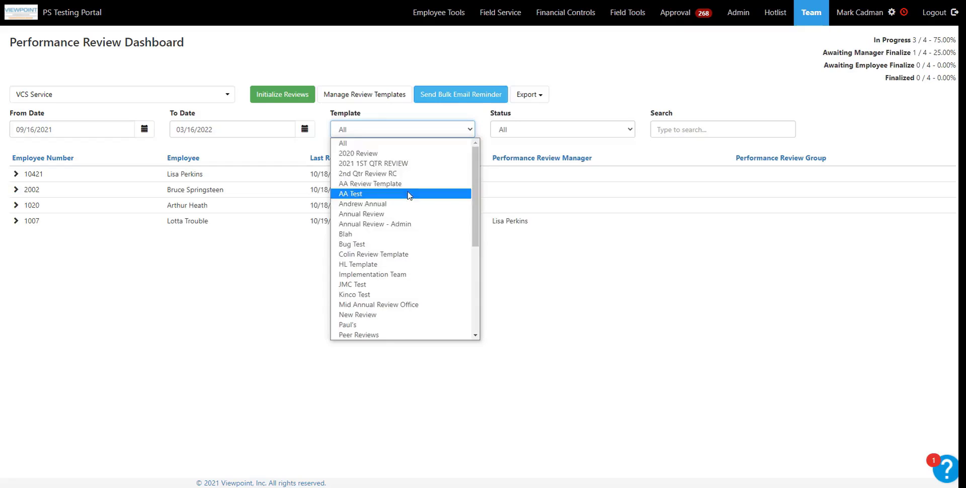
scroll(409, 197, "down", 5)
scroll(409, 197, "up", 5)
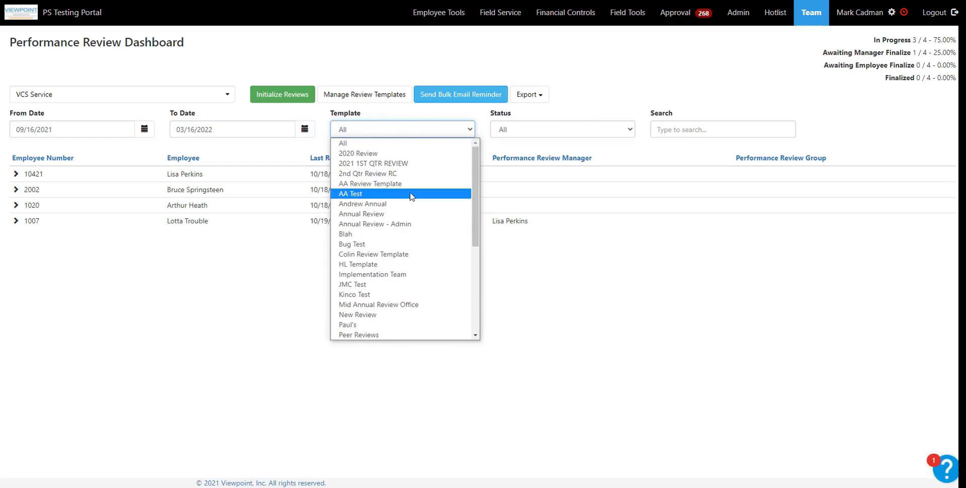
left_click(582, 103)
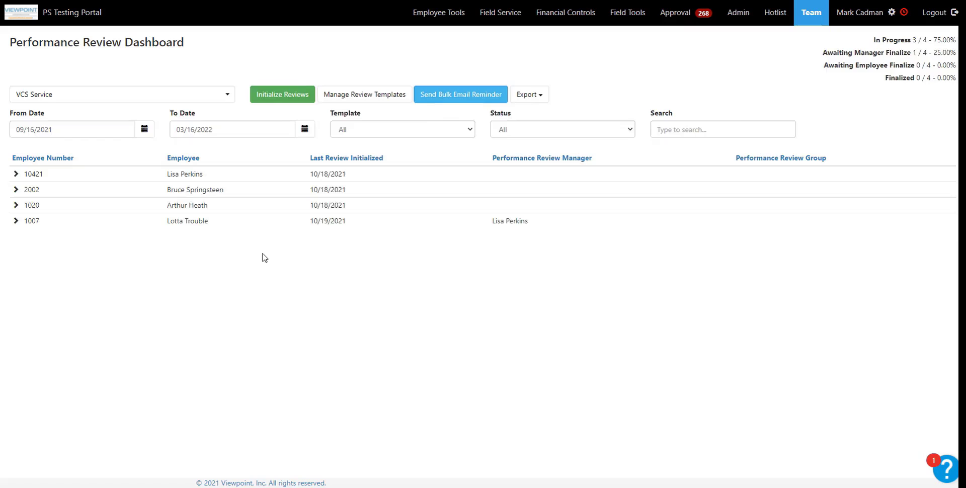
left_click(40, 175)
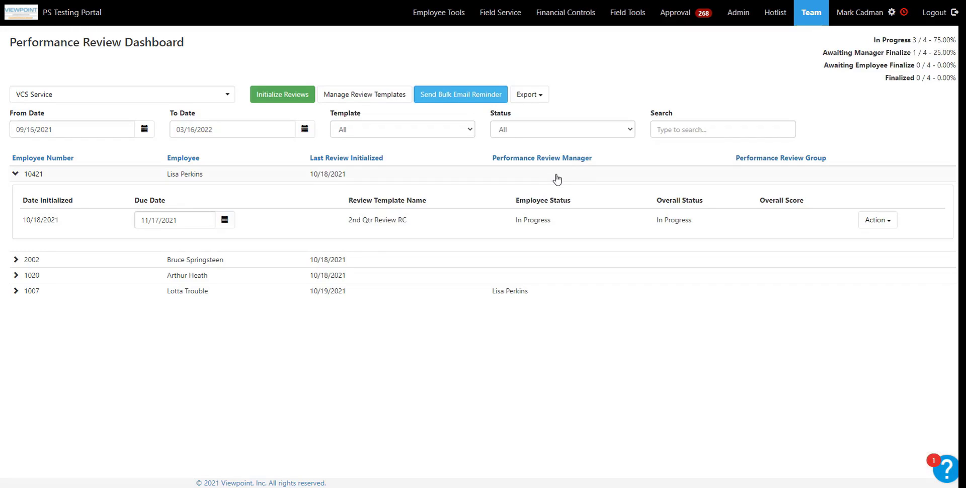
left_click(738, 13)
right_click(554, 71)
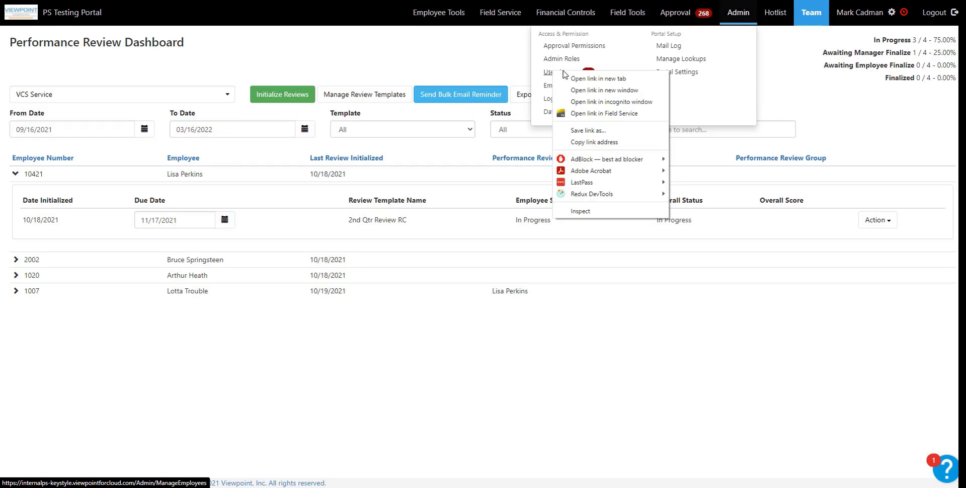
left_click(576, 79)
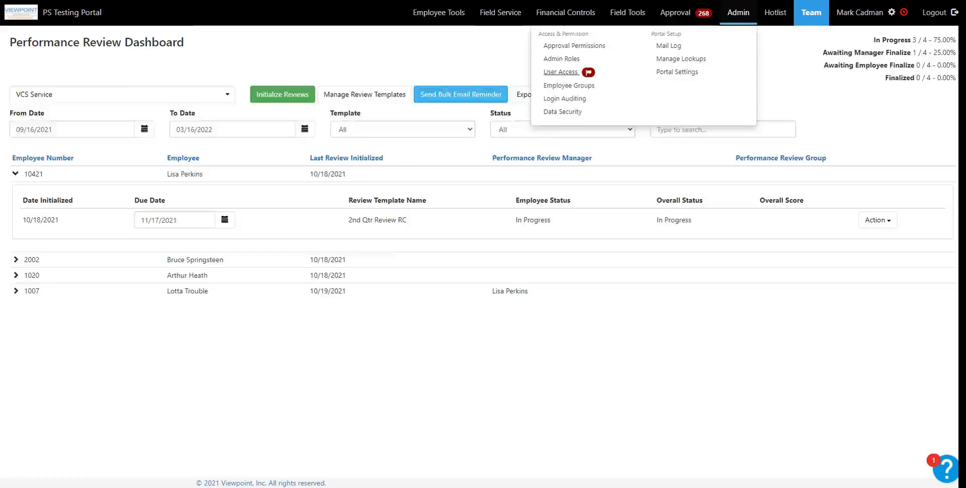
key("ctrl+Tab")
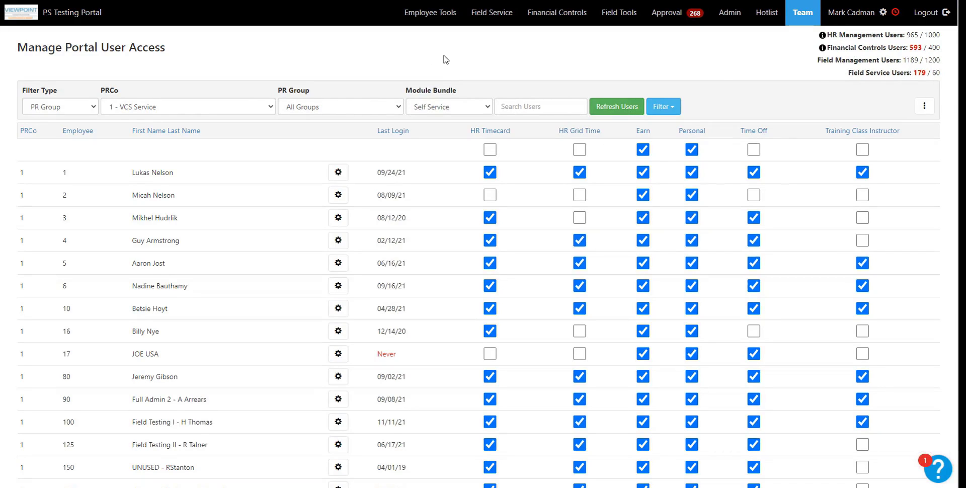
Step: Show the Performance module bundle columns and search the user list for 'lisa'
left_click(455, 111)
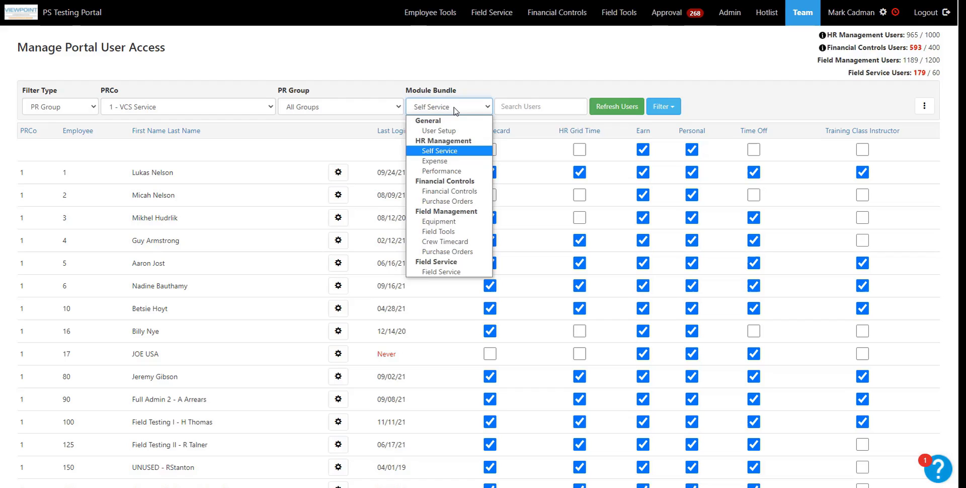
left_click(448, 171)
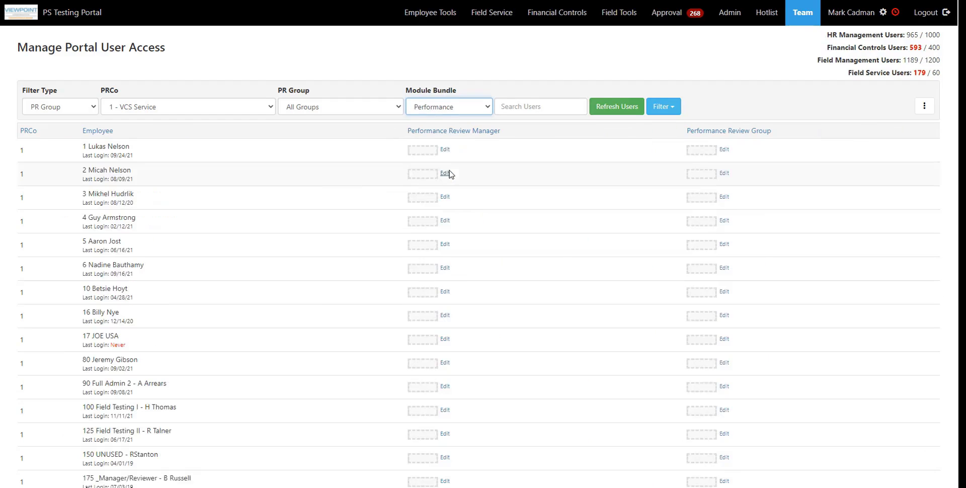
left_click(510, 107)
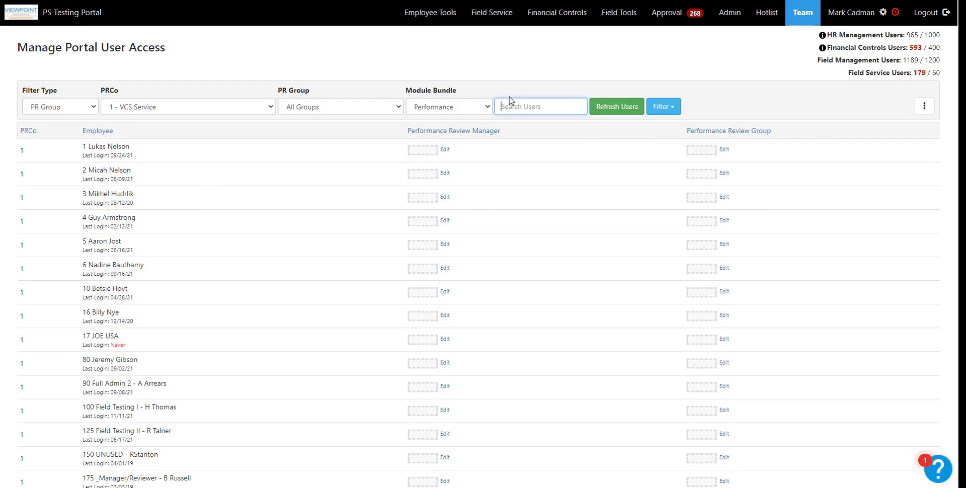
type("lisa")
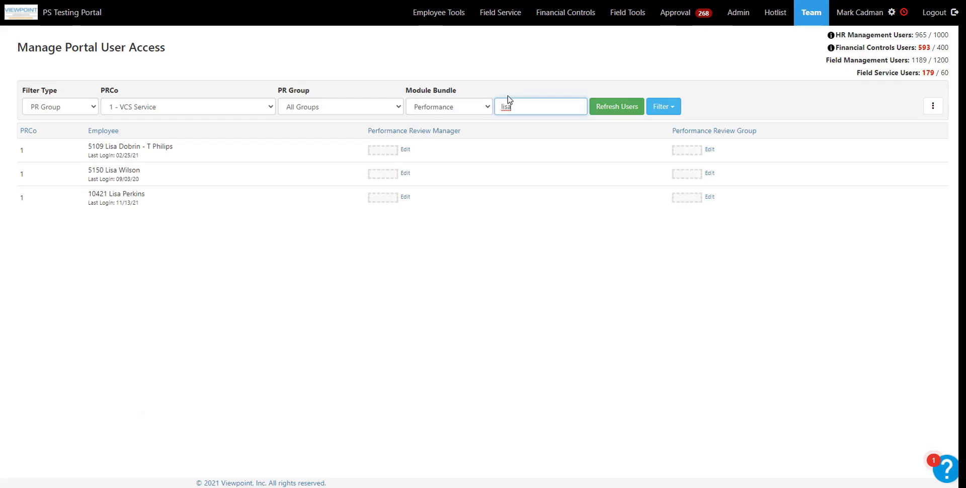
left_click(405, 196)
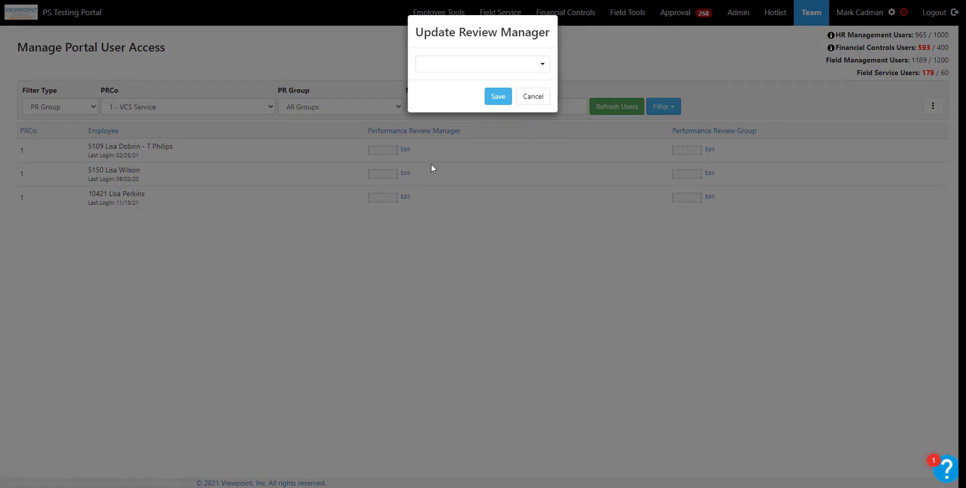
left_click(468, 64)
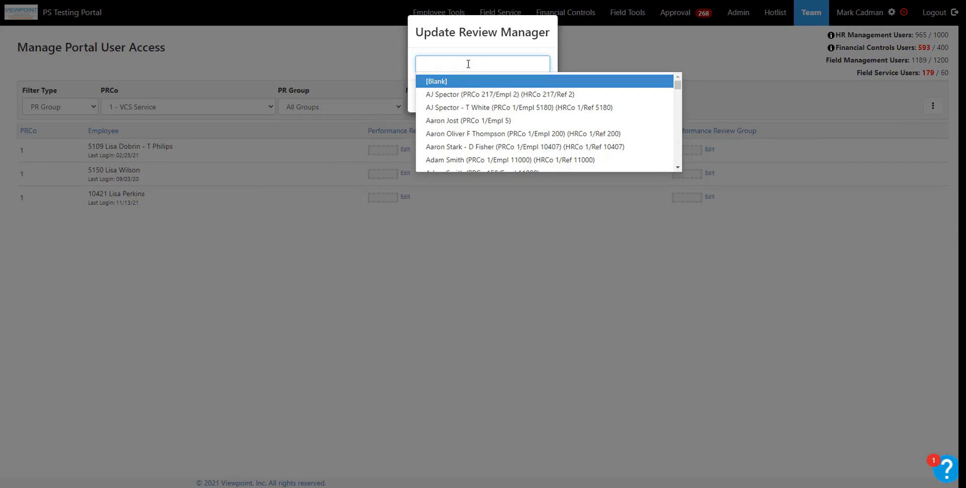
type("mark")
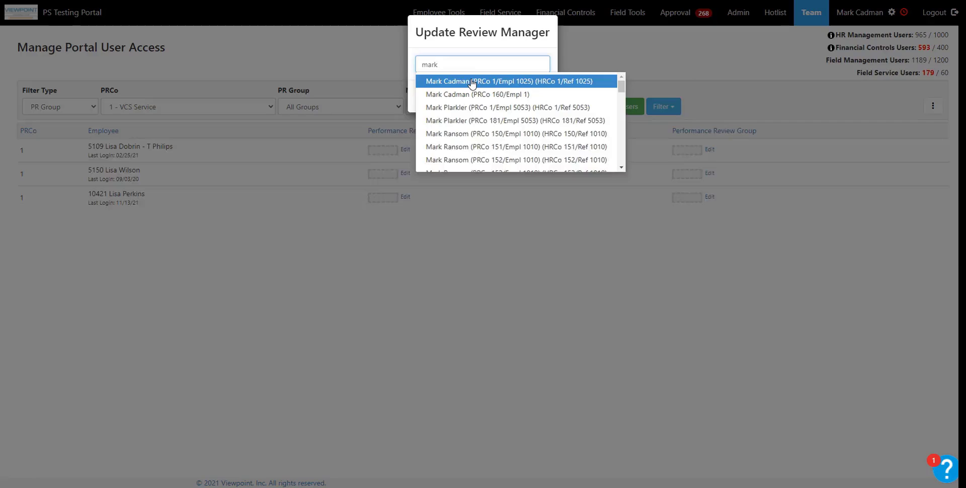
left_click(472, 82)
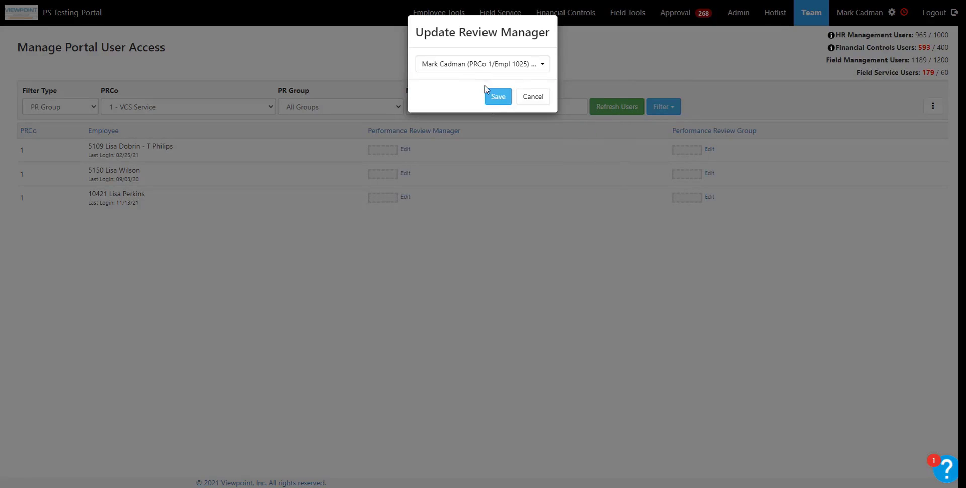
left_click(497, 96)
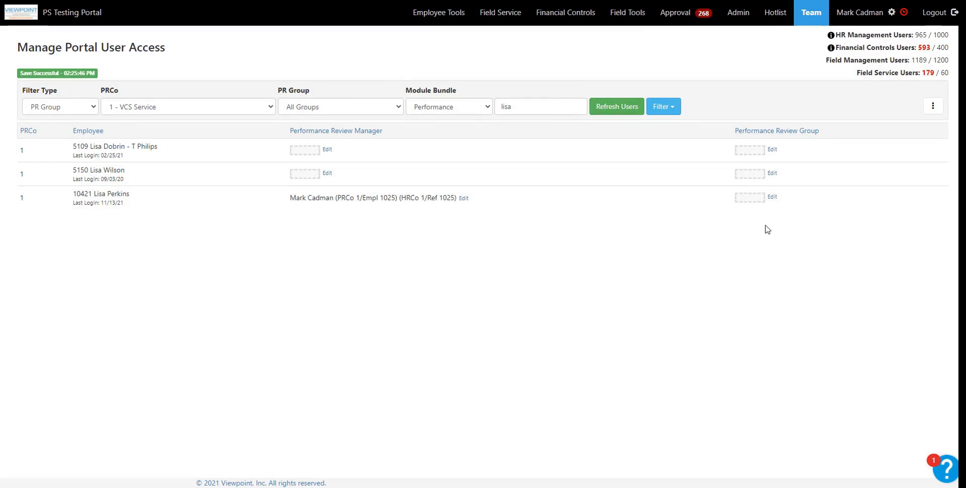
left_click(772, 198)
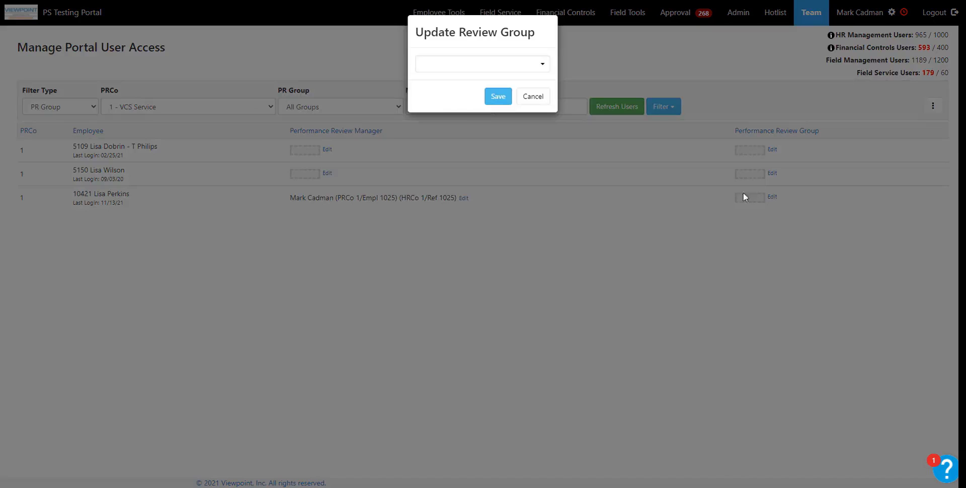
left_click(463, 69)
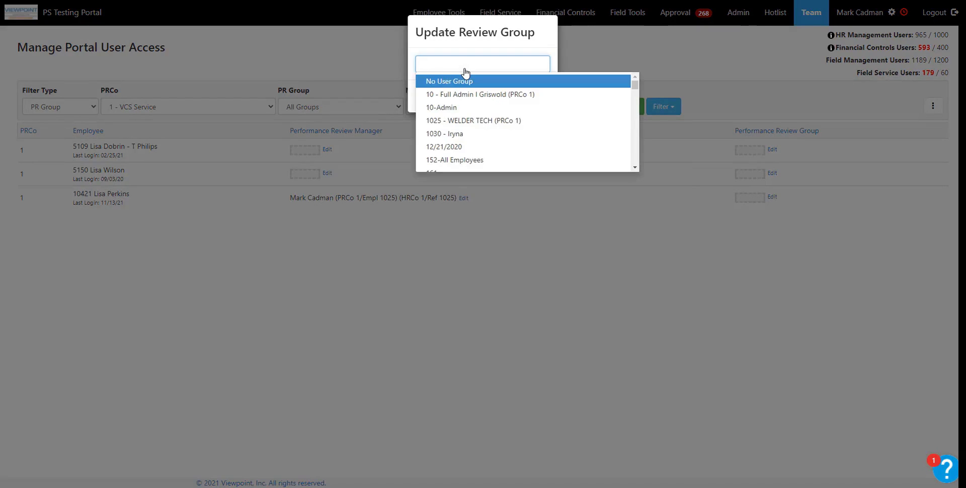
type("off")
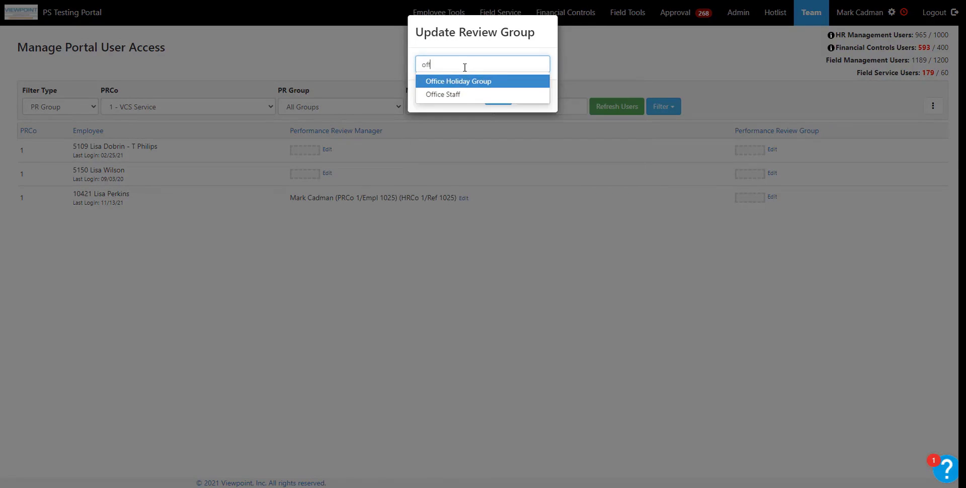
left_click(460, 94)
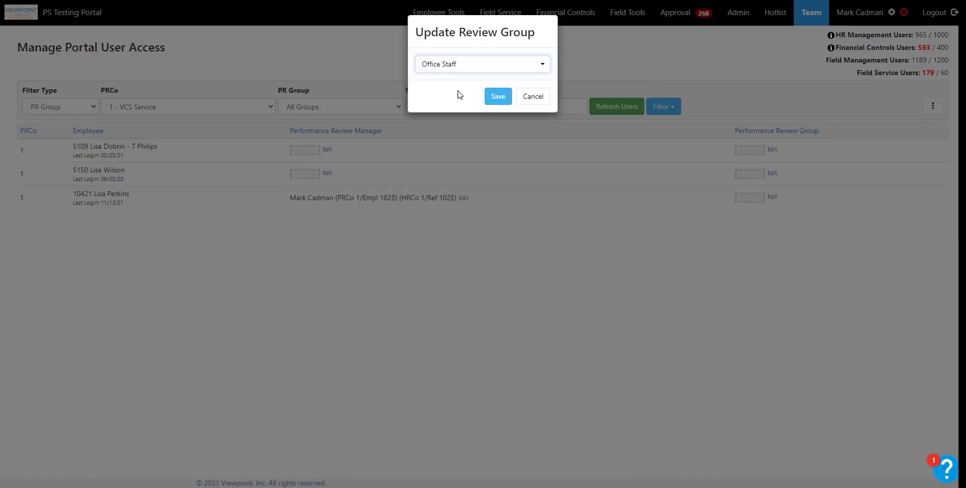
left_click(498, 97)
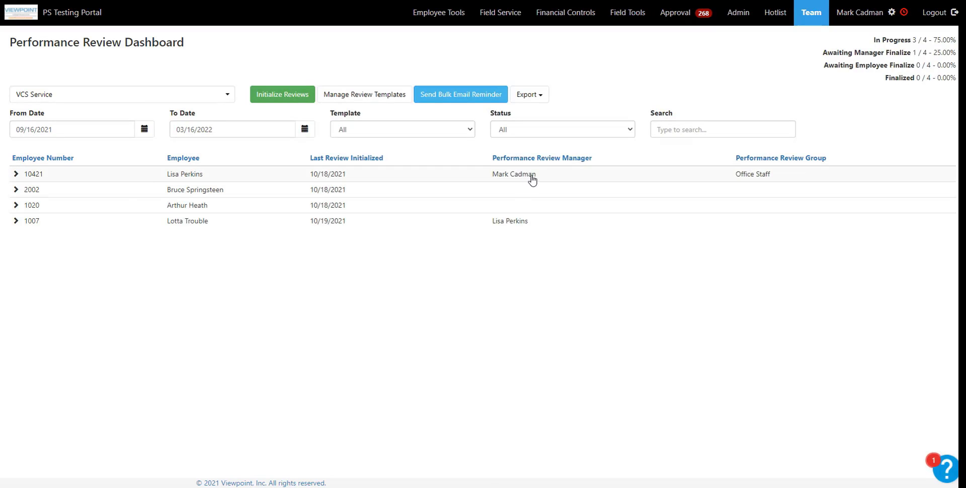
left_click(796, 180)
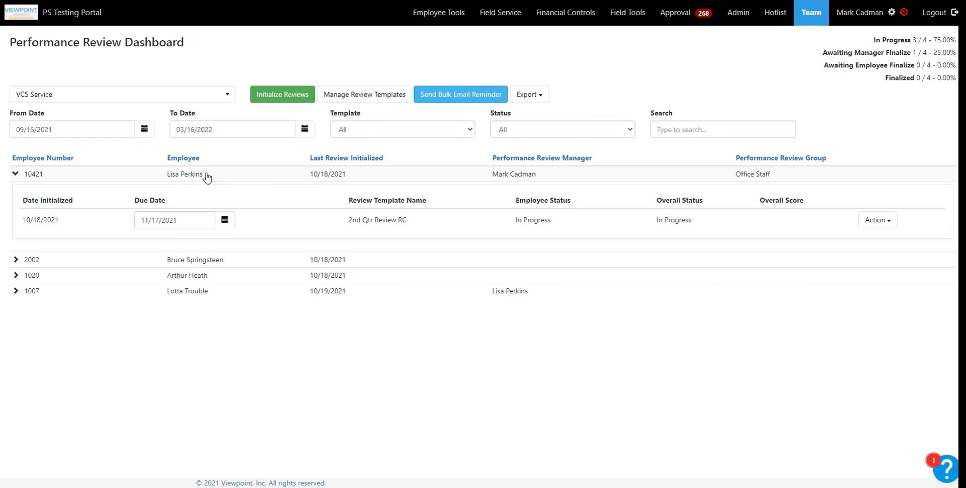
triple_click(496, 179)
left_click(563, 176)
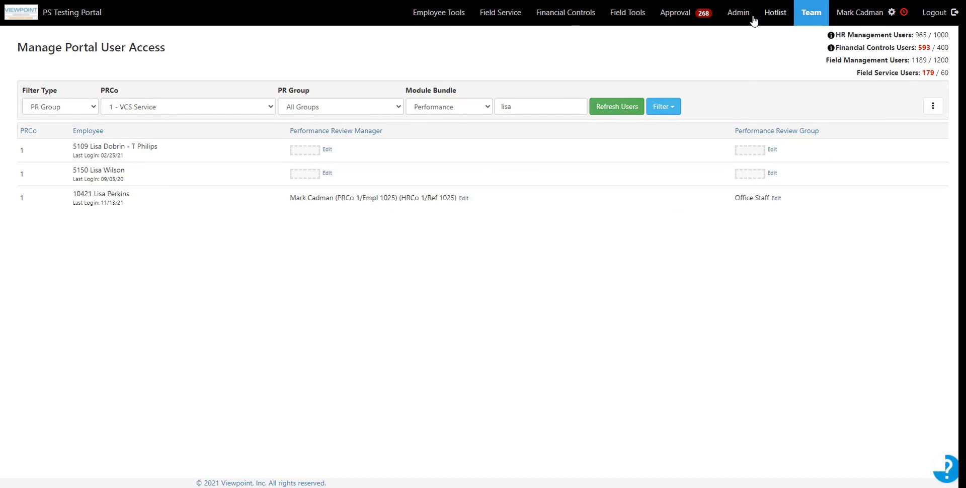
Step: Set the Unsubmitted Performance Review Reminder timing to 36 hours under Portal Settings Email Options
left_click(691, 73)
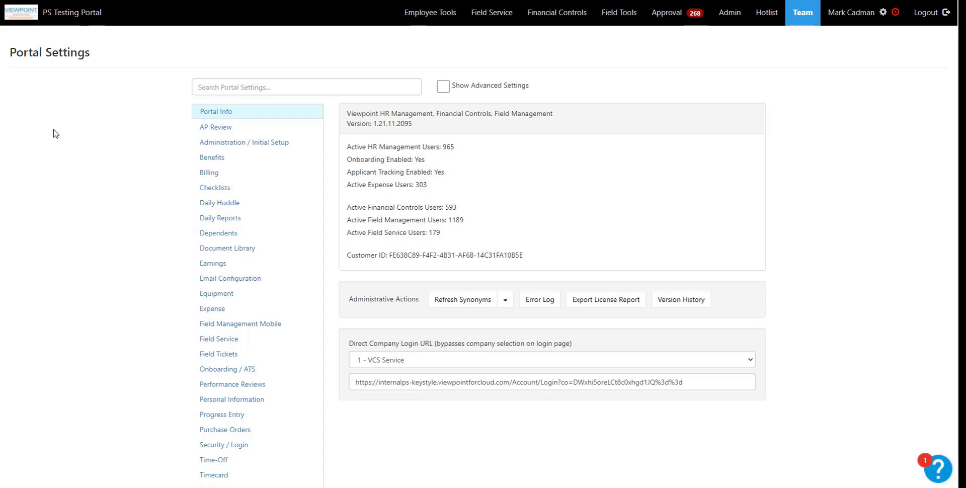
left_click(233, 280)
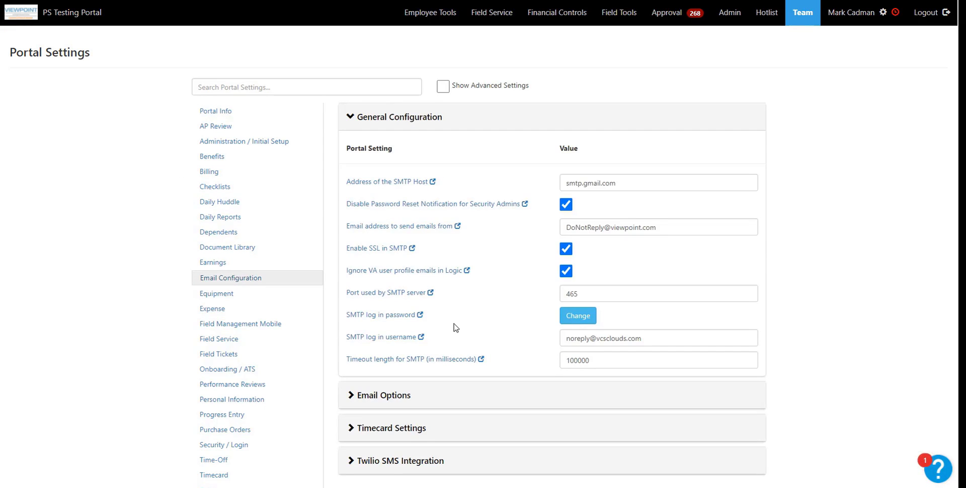
scroll(459, 326, "down", 1)
left_click(400, 365)
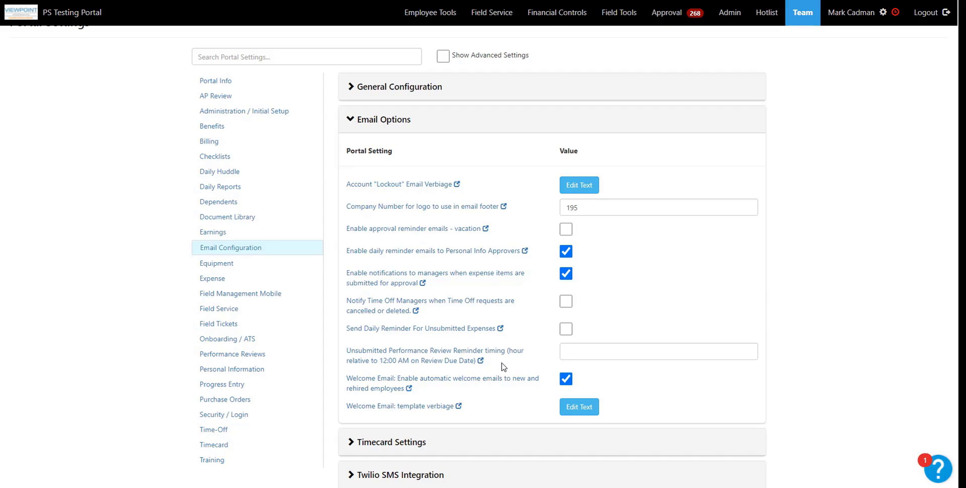
left_click(582, 352)
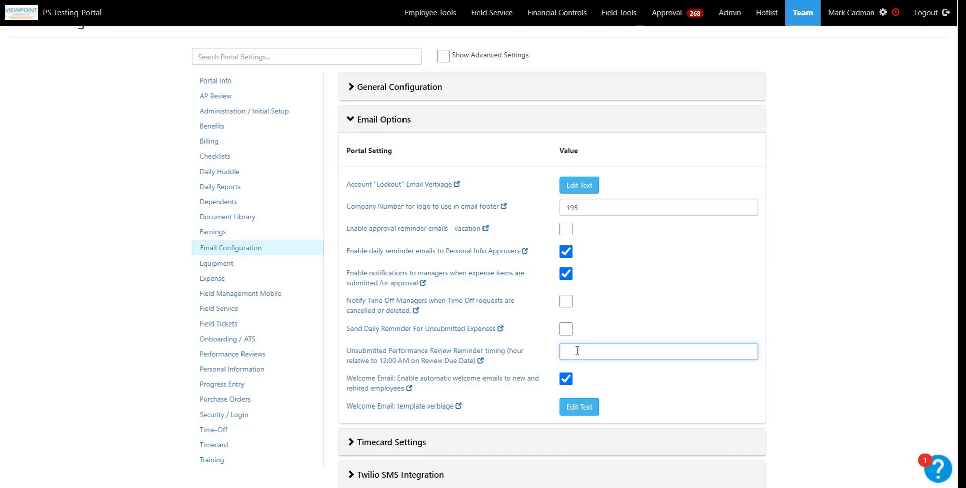
type("36")
left_click(633, 316)
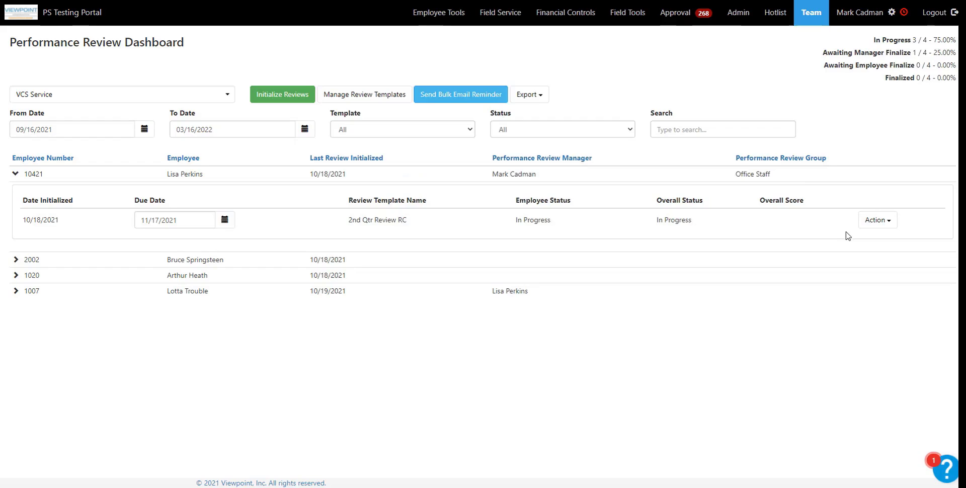
left_click(873, 229)
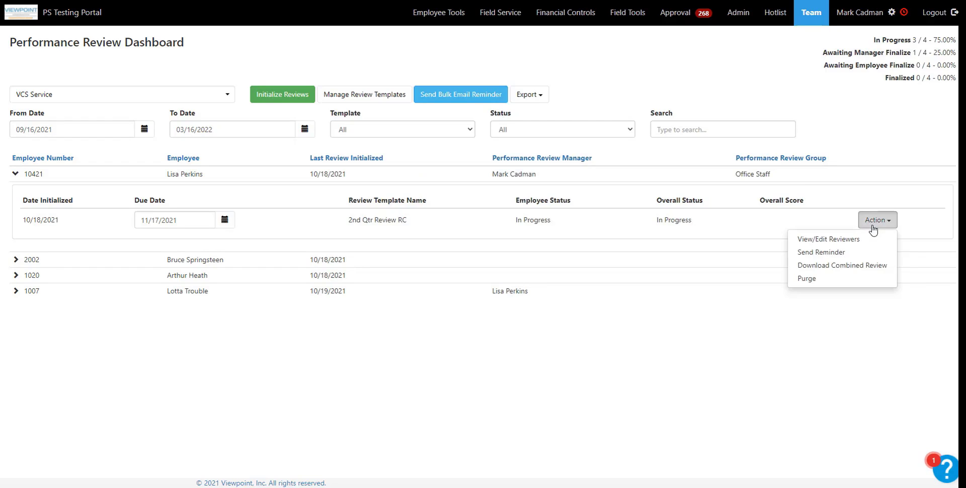
left_click(874, 228)
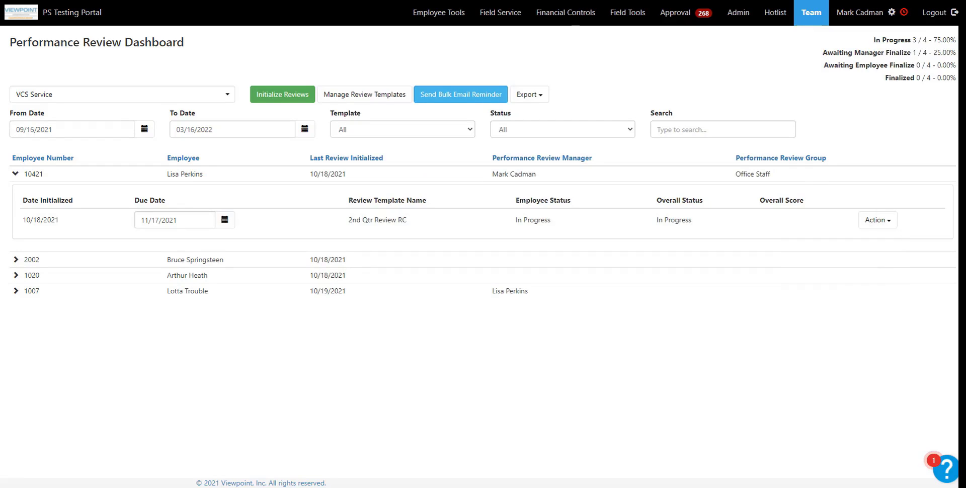
left_click(881, 220)
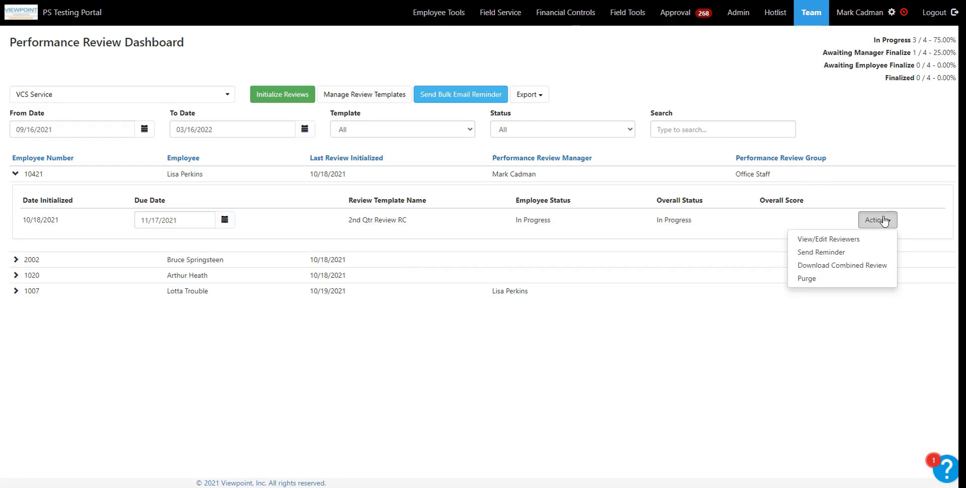
left_click(865, 240)
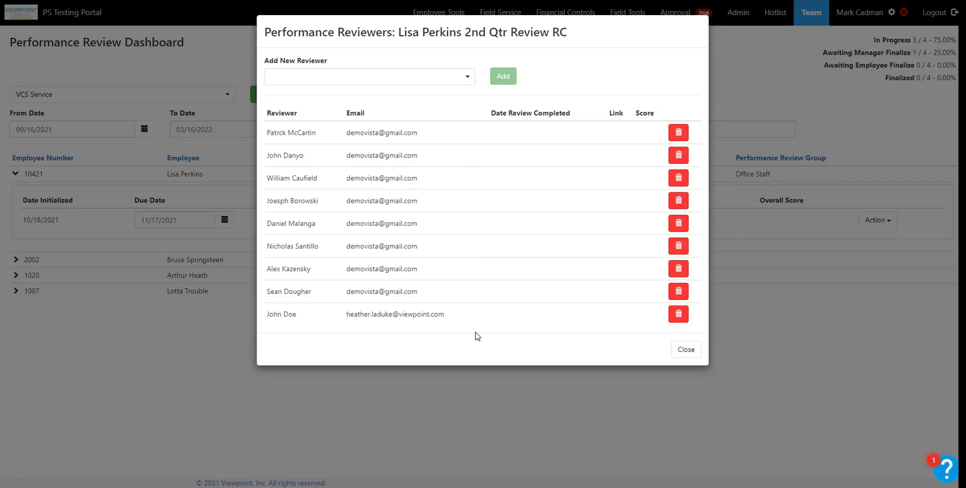
left_click(679, 133)
left_click(679, 133)
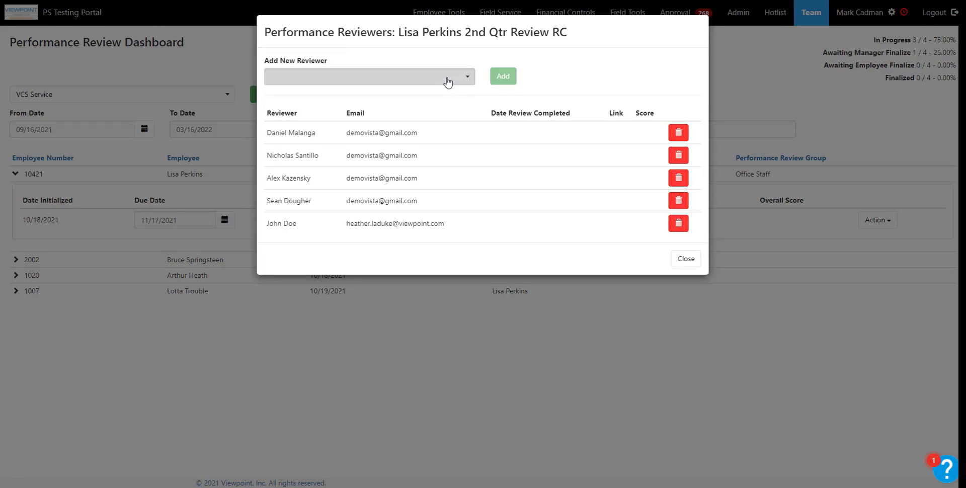
left_click(448, 82)
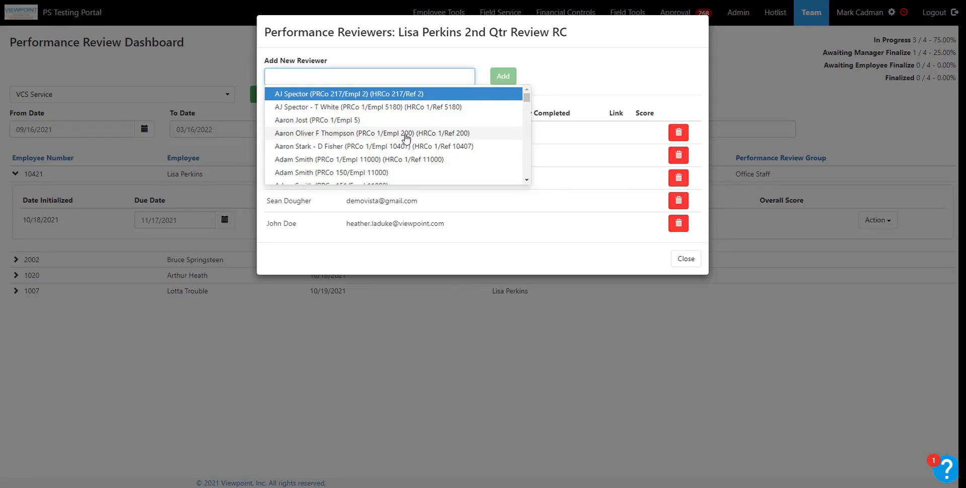
left_click(406, 137)
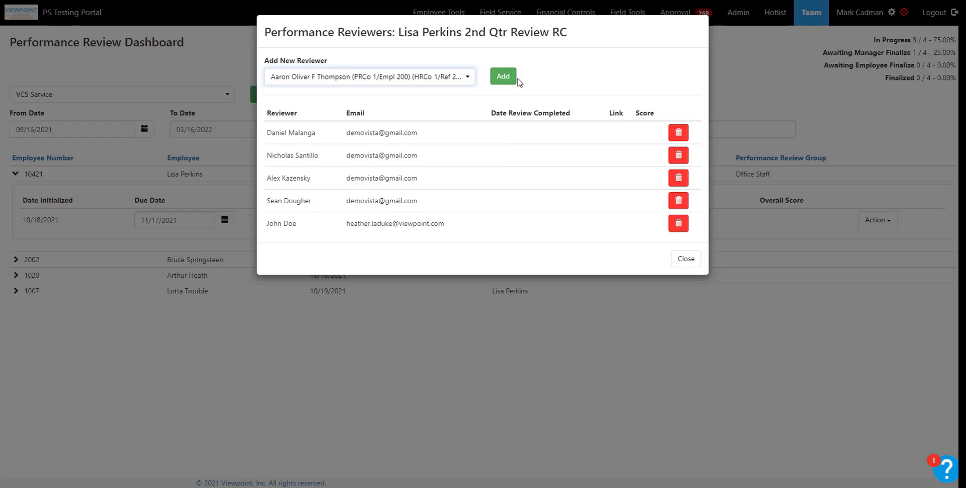
left_click(516, 79)
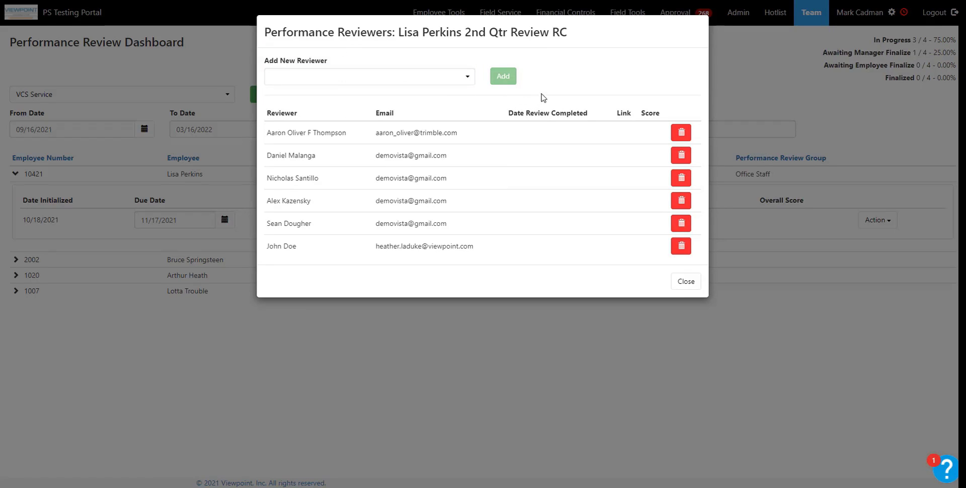
left_click(682, 282)
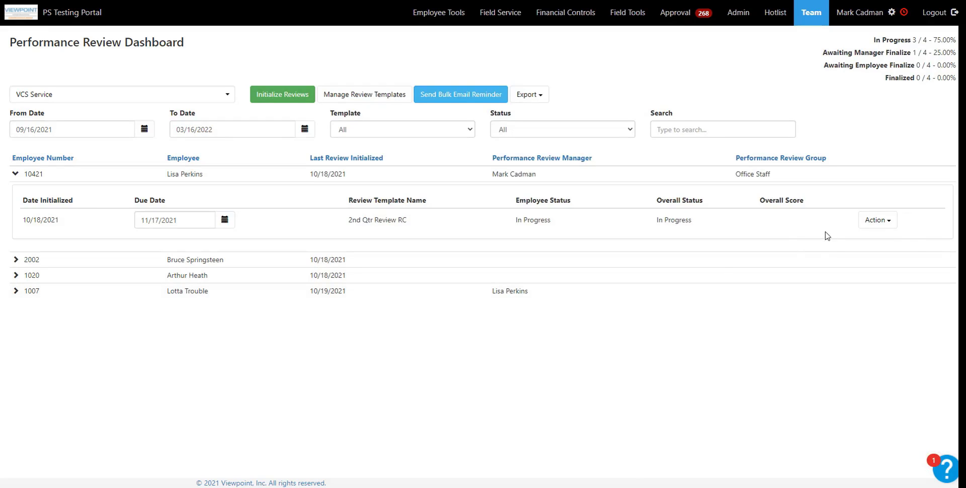
left_click(890, 224)
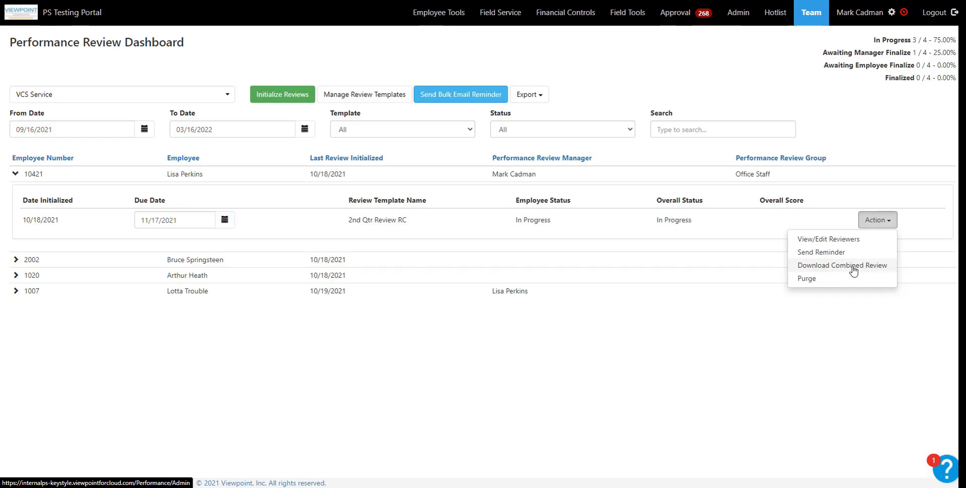
left_click(637, 83)
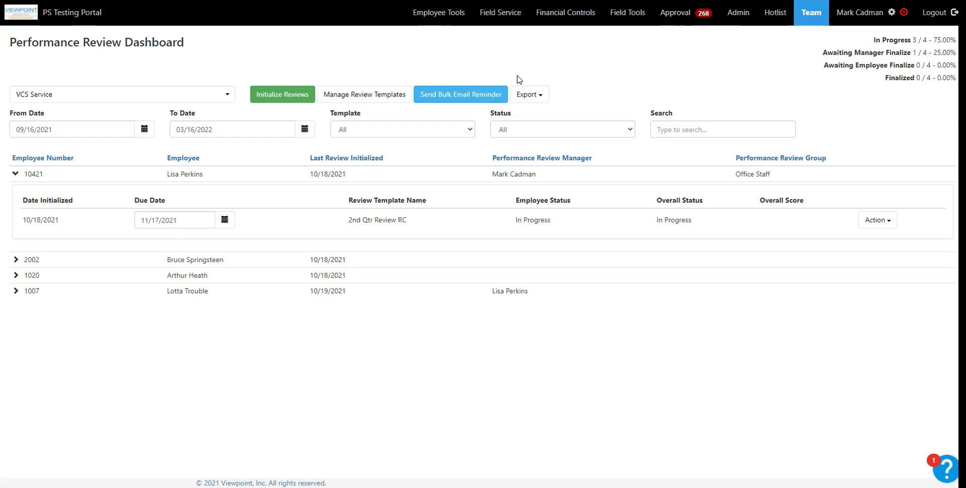
Step: Start a review initialization with employee self review disabled and Annual Review as the employee template
left_click(311, 97)
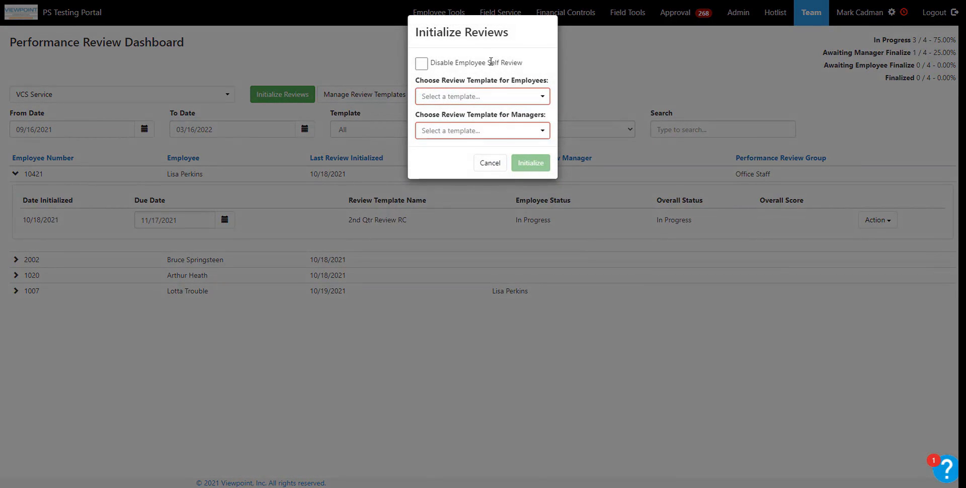
left_click(422, 64)
left_click(454, 97)
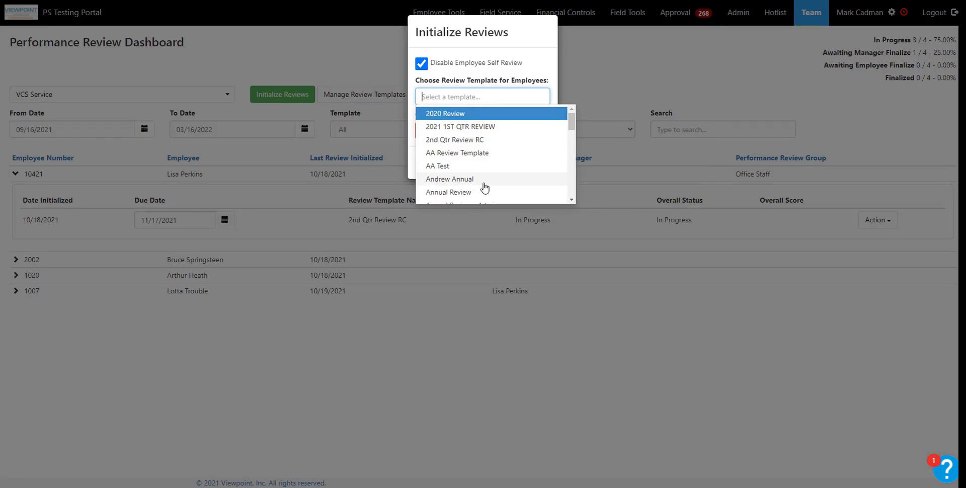
left_click(470, 192)
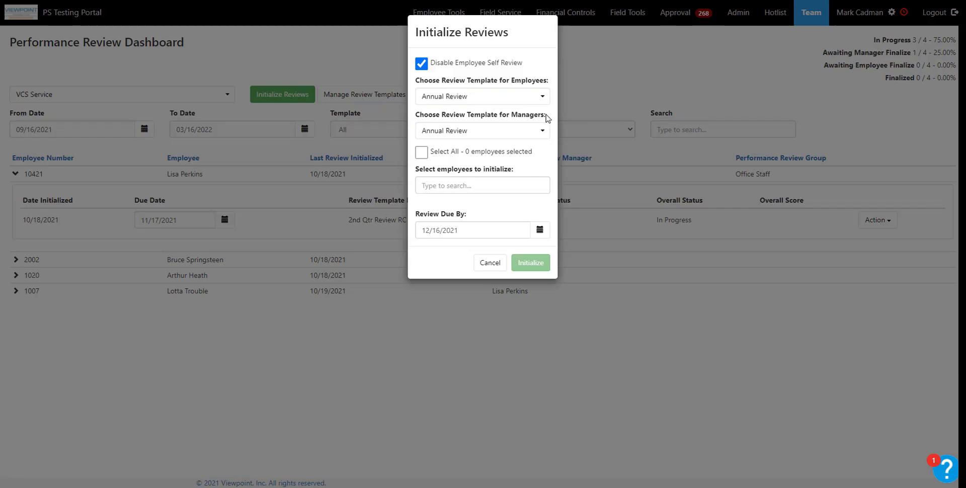
left_click_drag(547, 114, 413, 115)
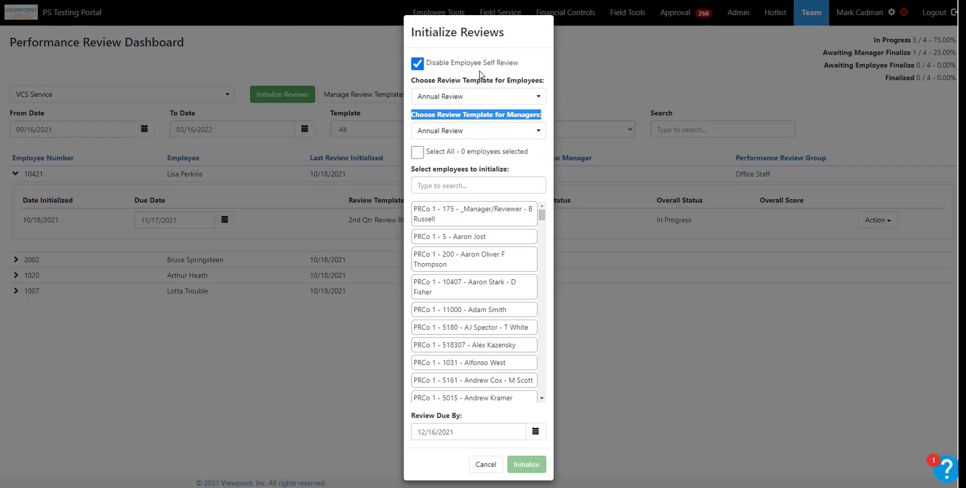
Step: Re-enable employee self review and set the Managers template to New Review
left_click(482, 117)
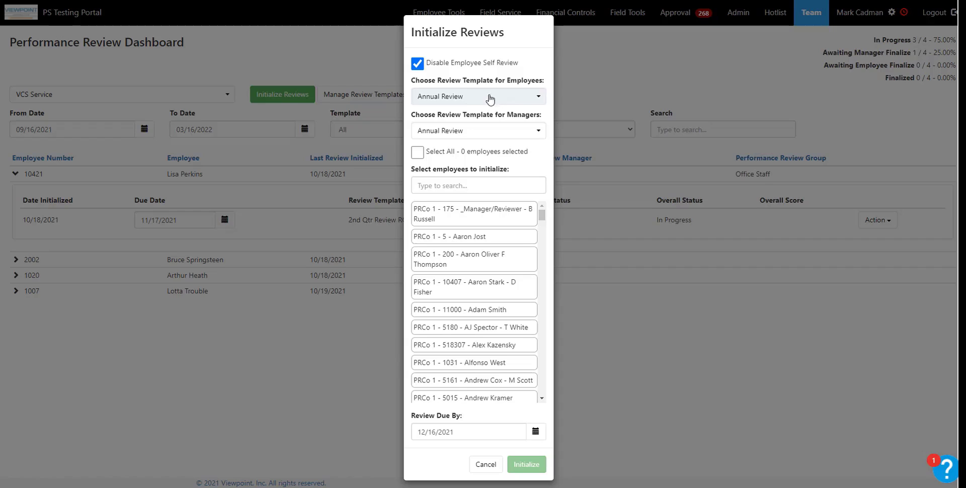
left_click(417, 64)
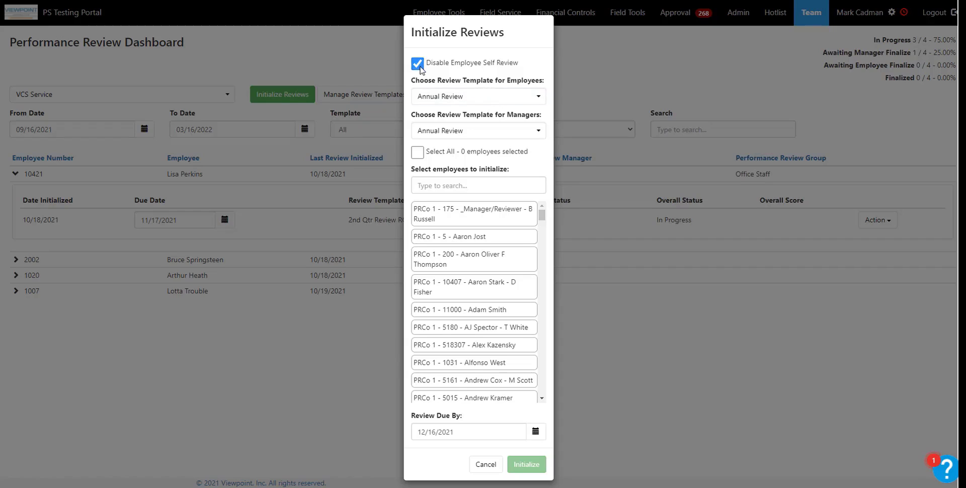
left_click(506, 133)
scroll(485, 206, "down", 1)
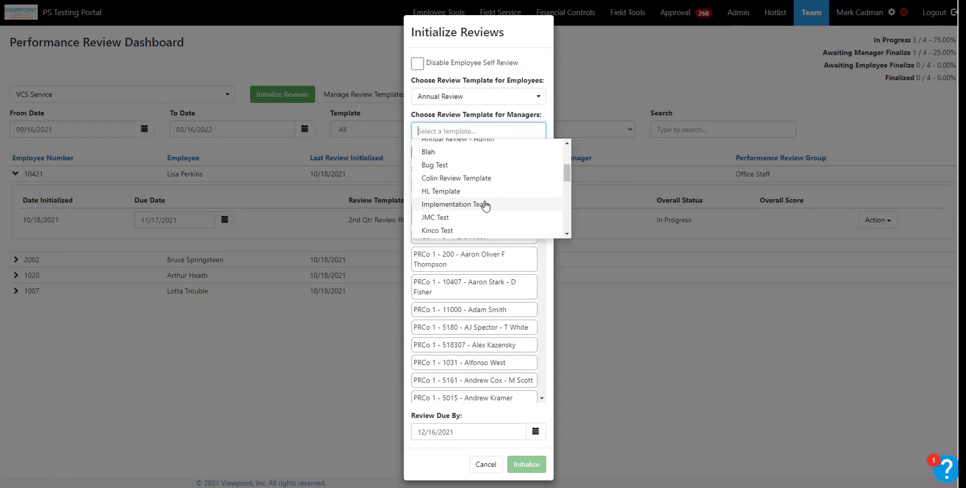
scroll(493, 209, "down", 1)
scroll(496, 191, "down", 1)
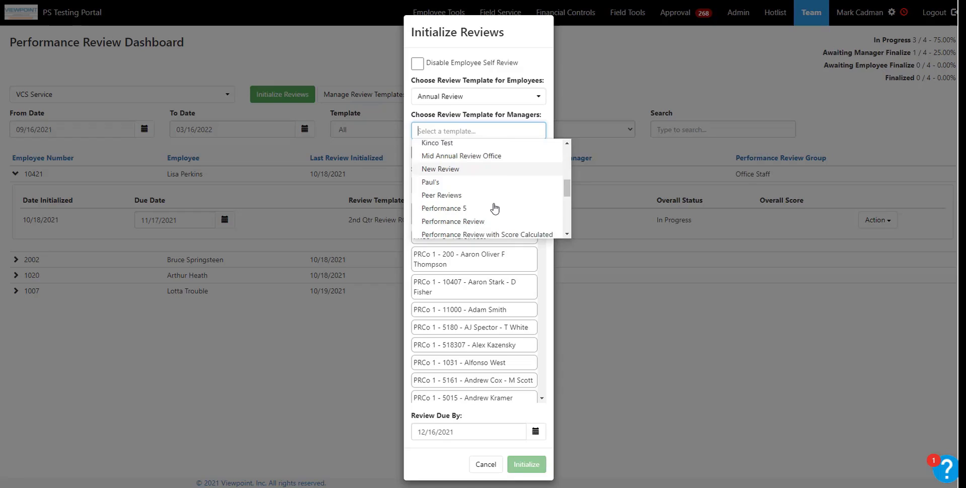
scroll(490, 179, "down", 1)
left_click(465, 155)
left_click(485, 162)
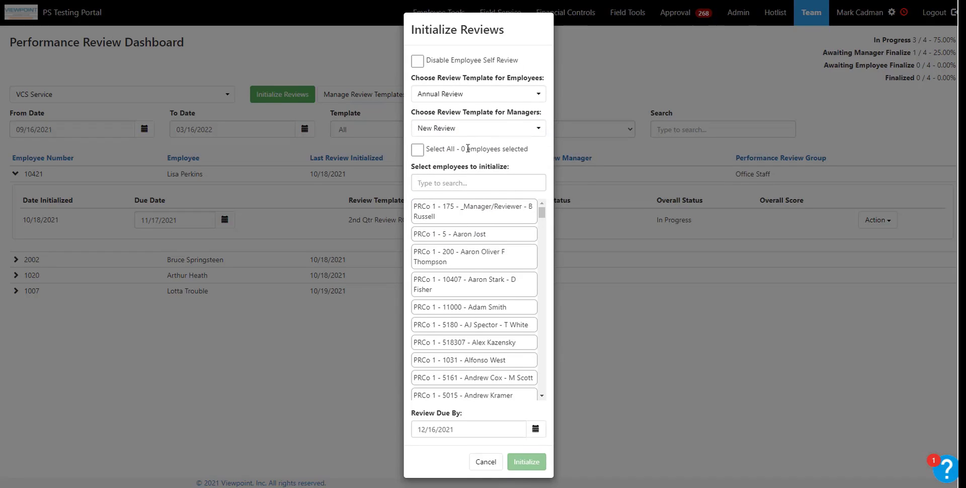
scroll(468, 149, "down", 1)
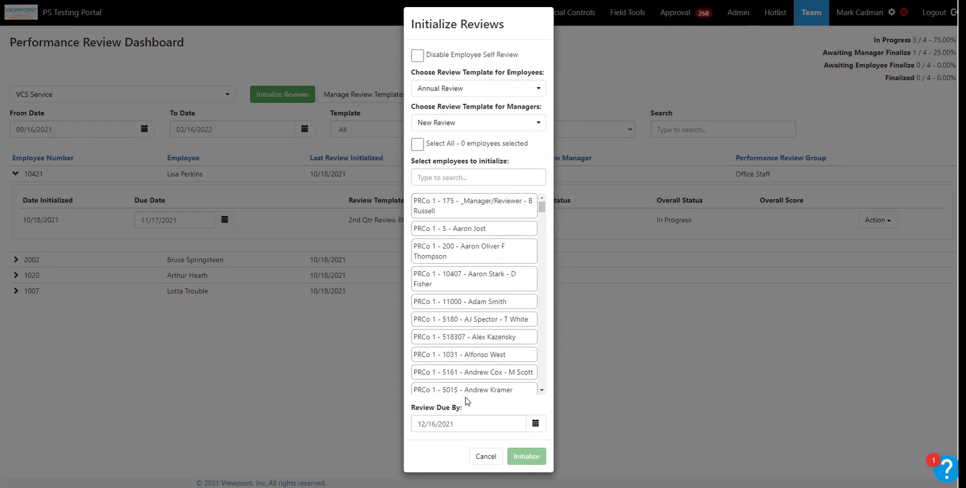
left_click(463, 260)
left_click(468, 280)
left_click(465, 302)
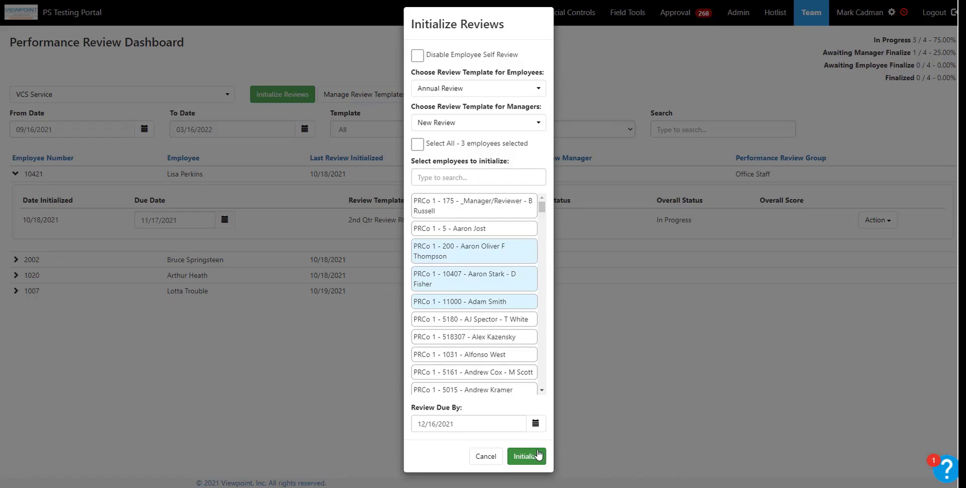
left_click(538, 455)
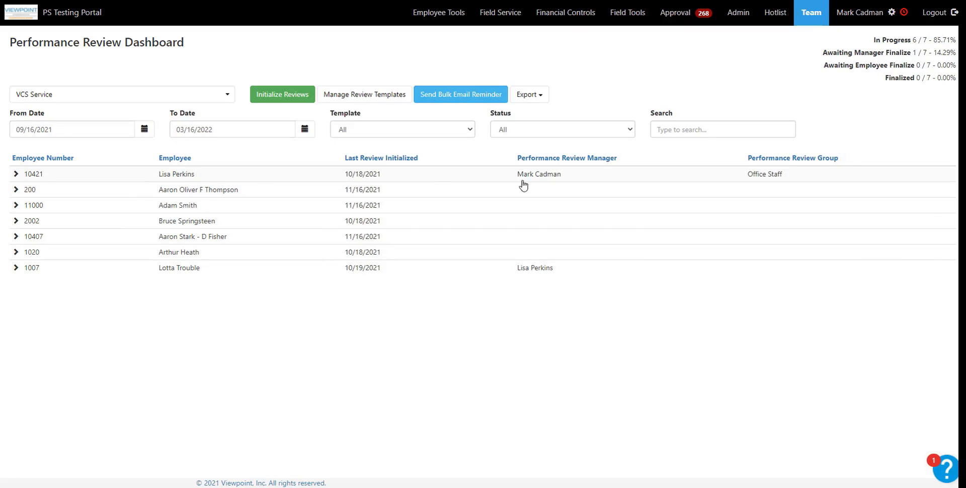
left_click(128, 195)
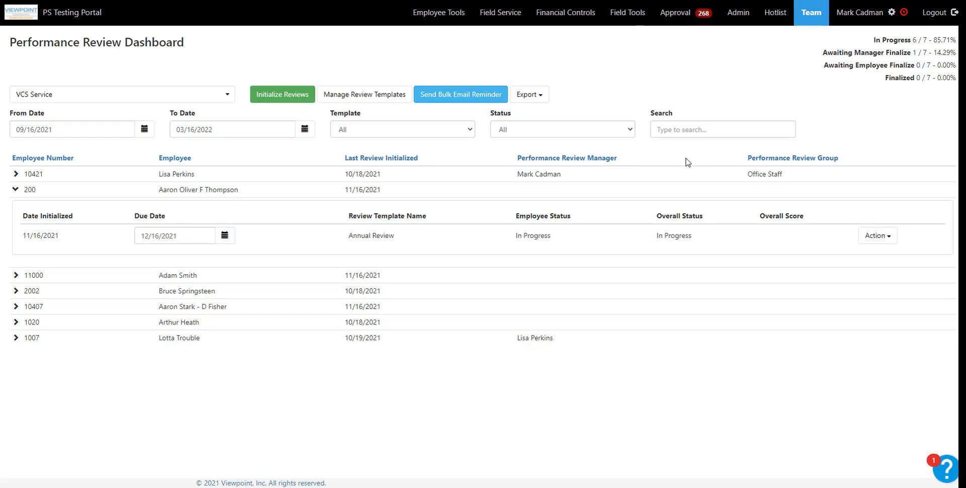
left_click(944, 469)
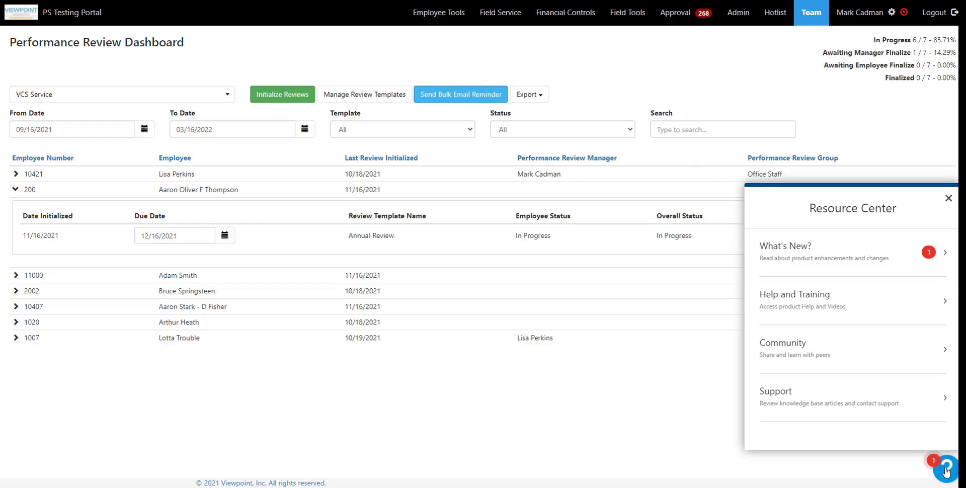
Step: Go to Community > Suggestion Box in the Resource Center
left_click(811, 347)
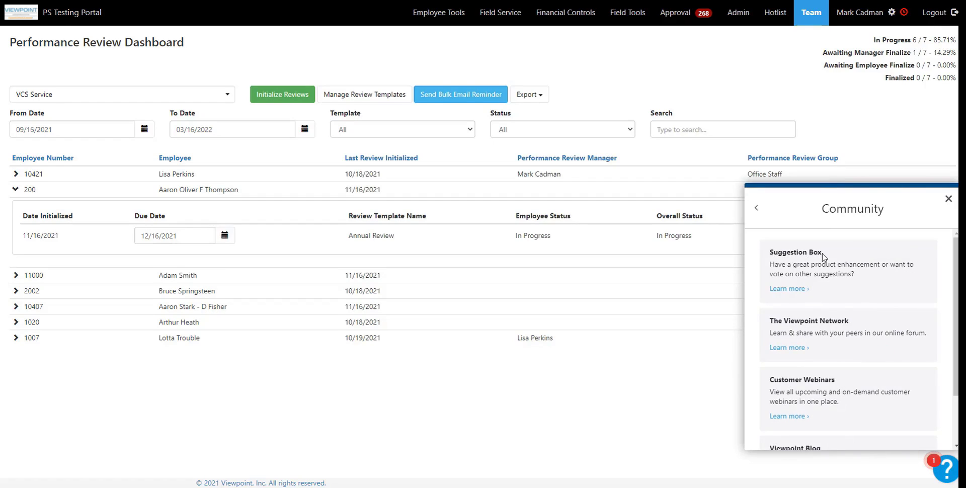
left_click(802, 289)
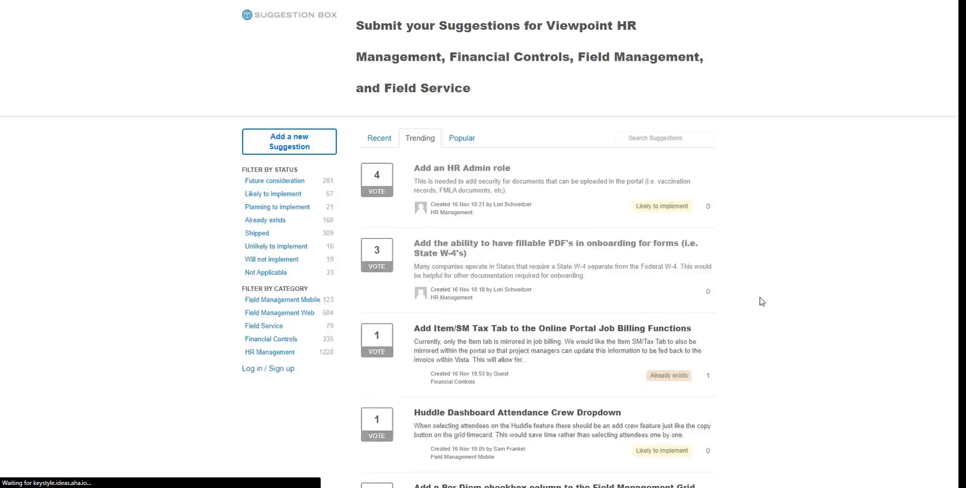